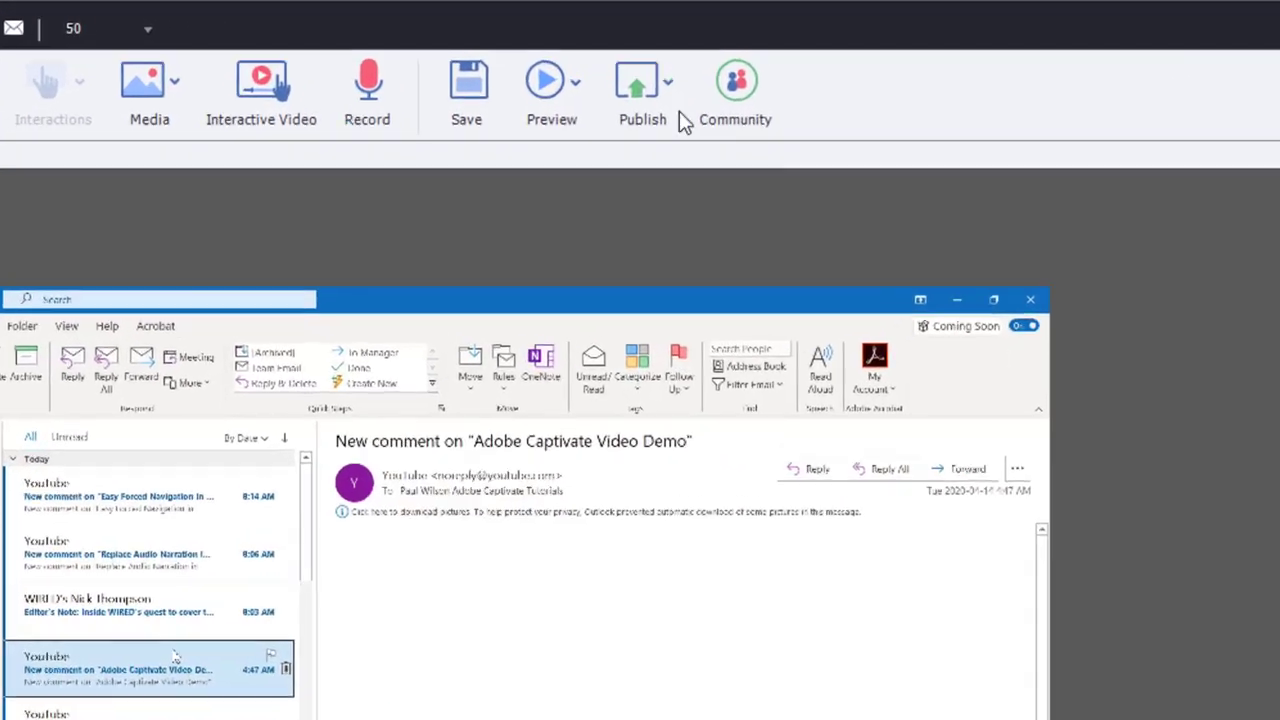
- Bring up the Publish Video Demo dialog (Shift+F12), showing untitled1 and the Desktop output folder
left_click(660, 90)
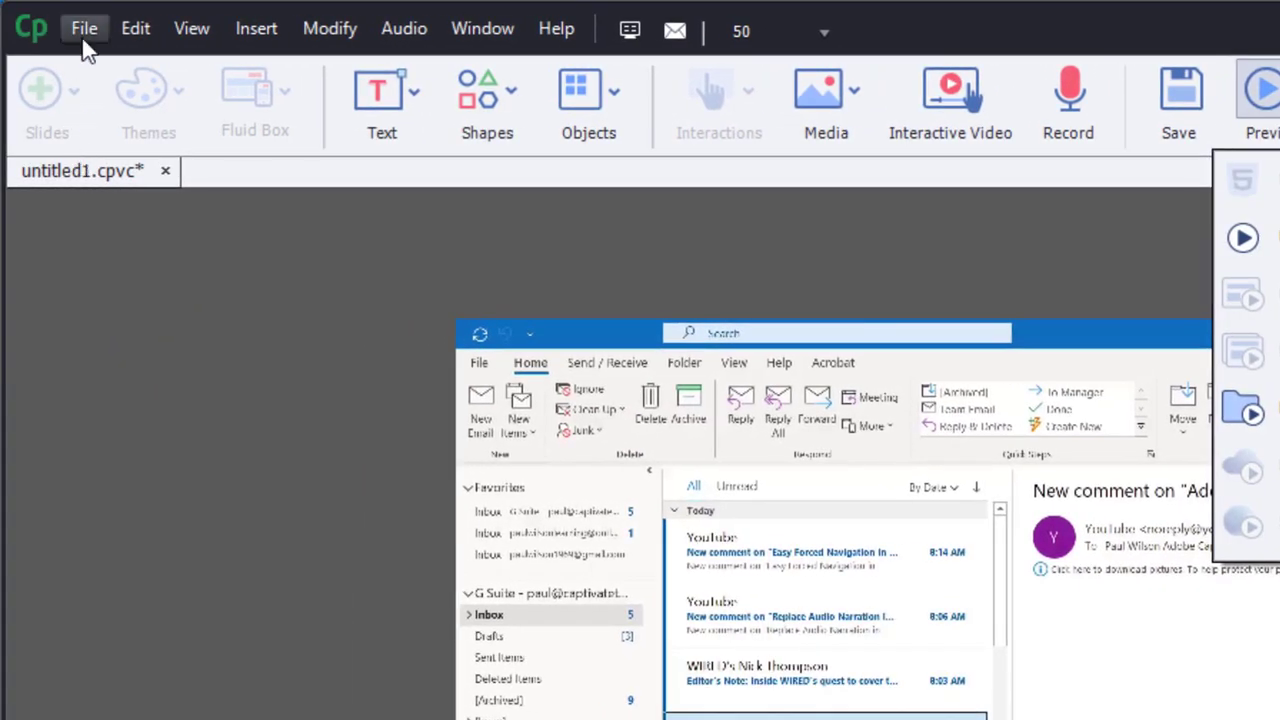
left_click(84, 30)
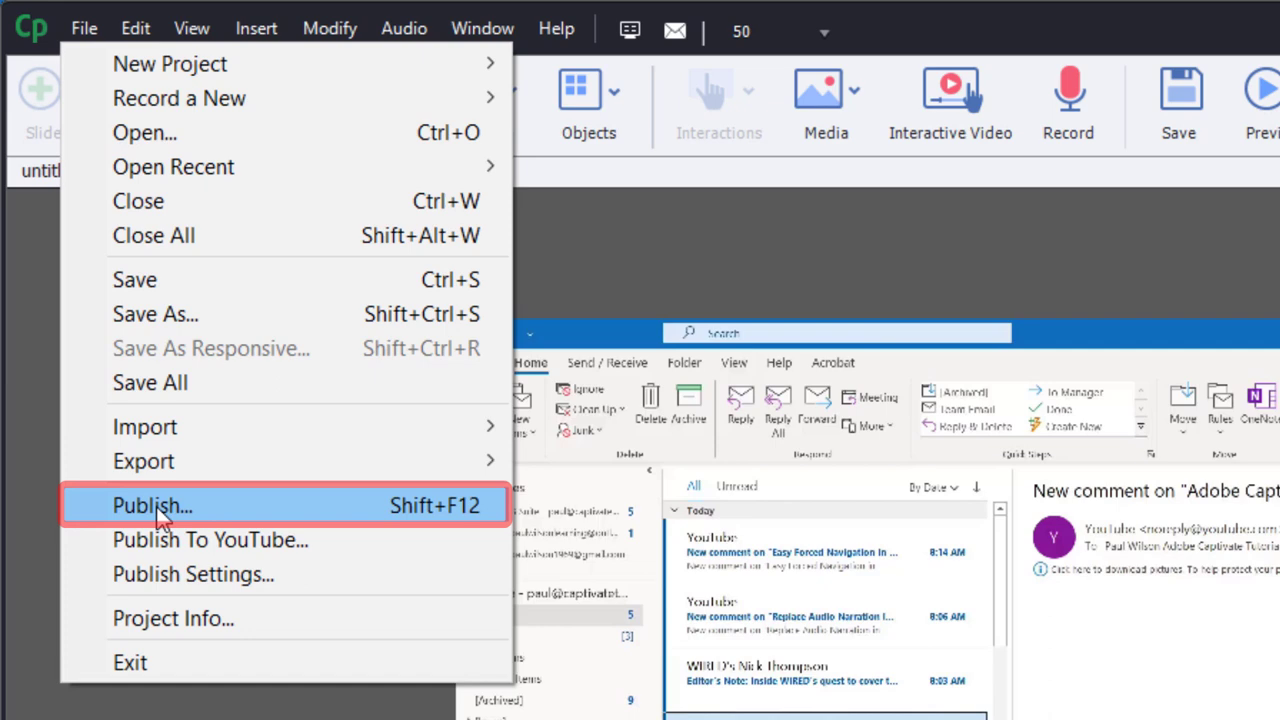
key("shift+F12")
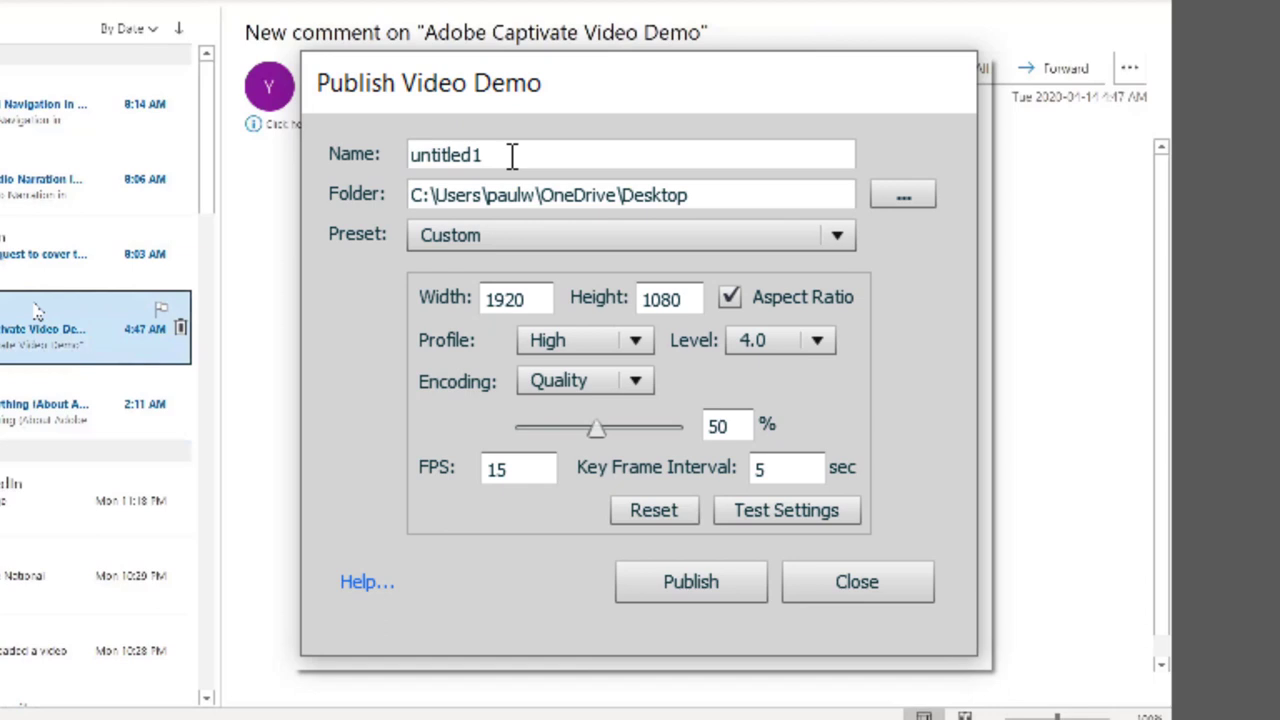
- Name the video 'Selecting email' and copy the YouTube Widescreen HD preset values for customizing
left_click_drag(512, 155, 355, 150)
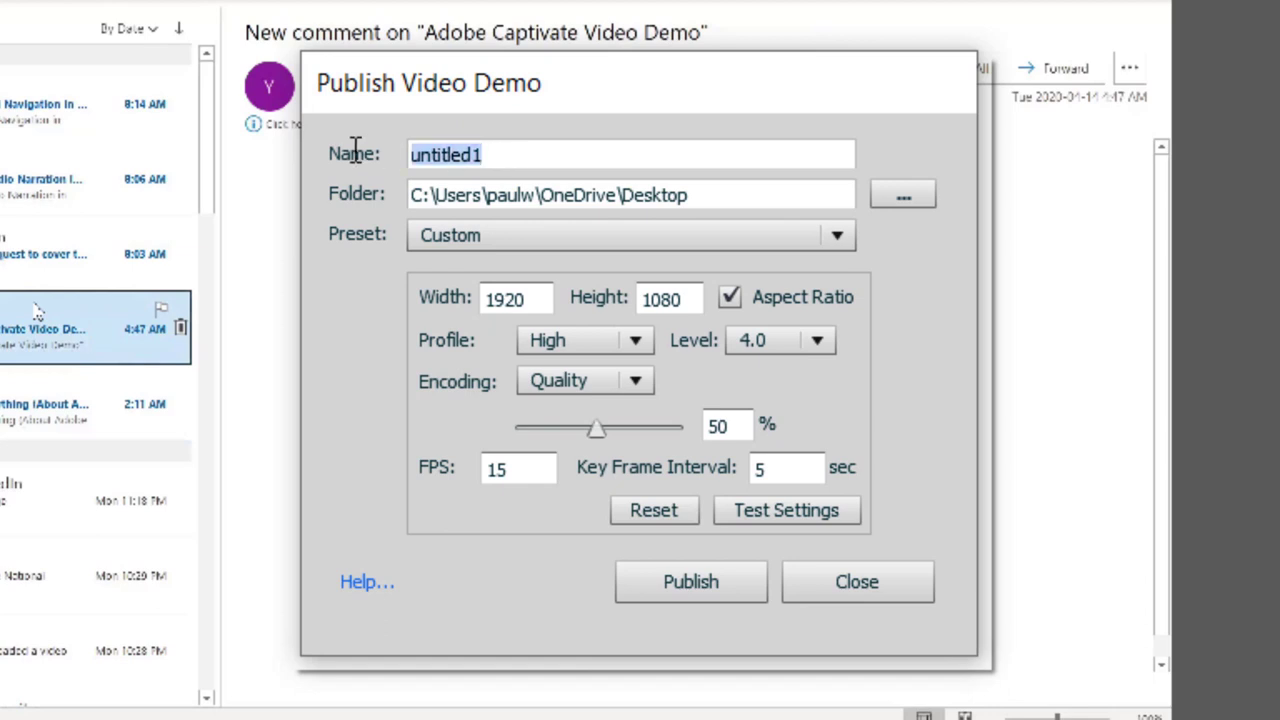
type("Selecting e")
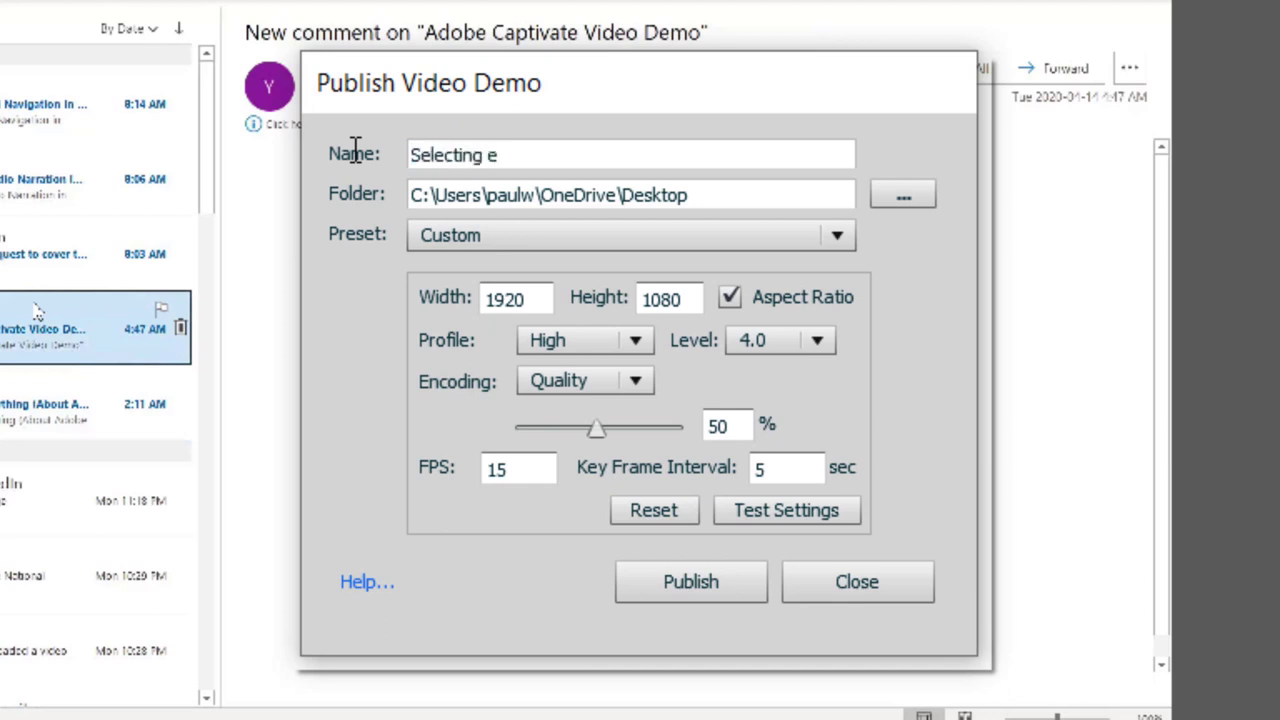
type("mail")
left_click(638, 240)
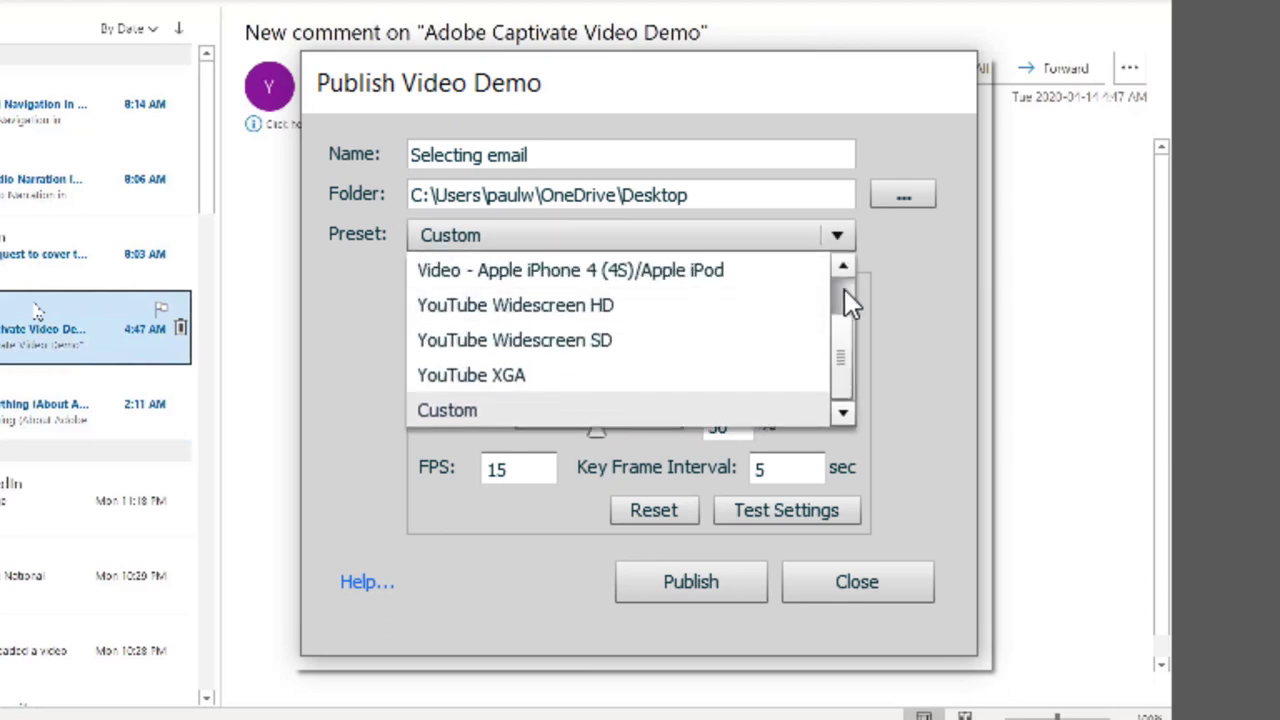
scroll(844, 289, "up", 1)
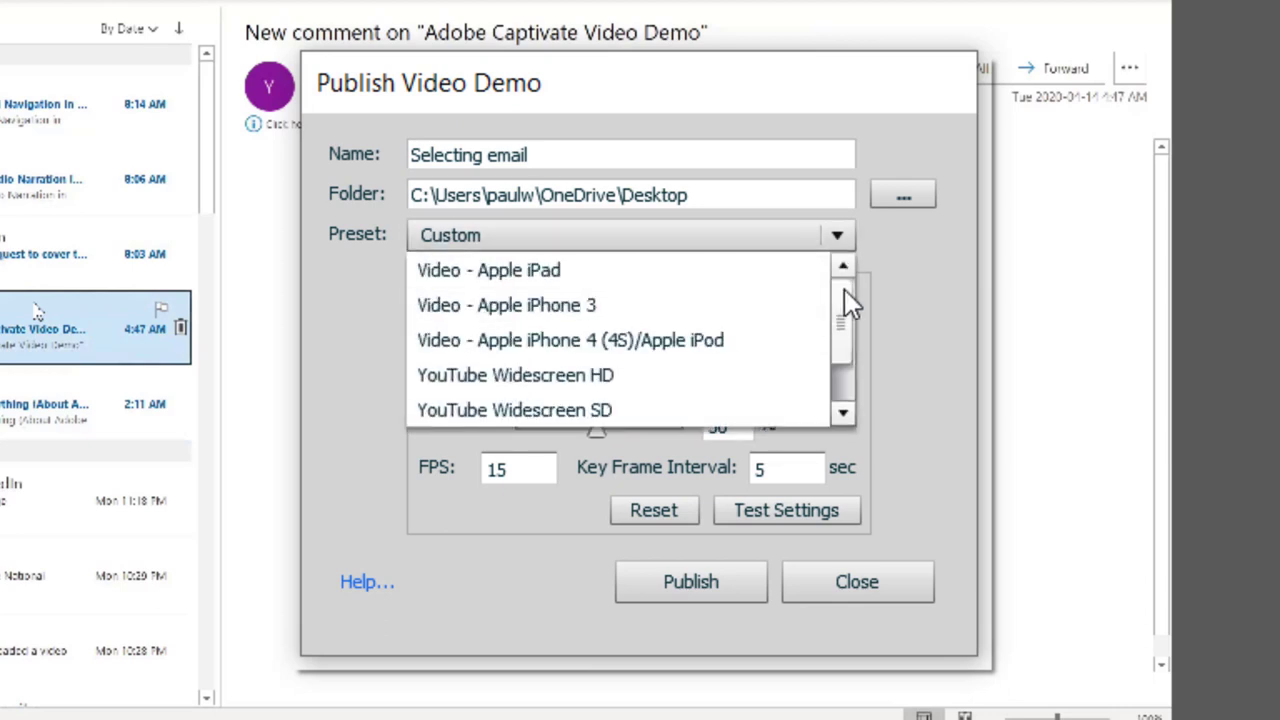
left_click(551, 378)
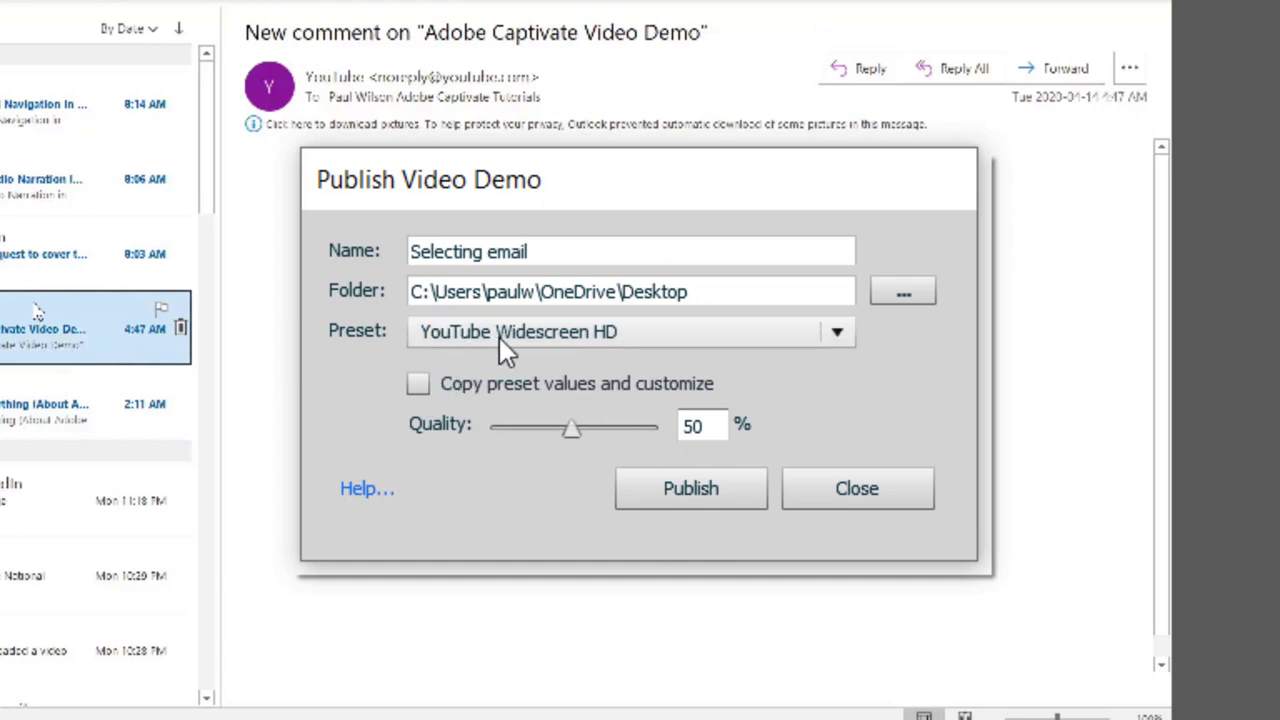
left_click(417, 386)
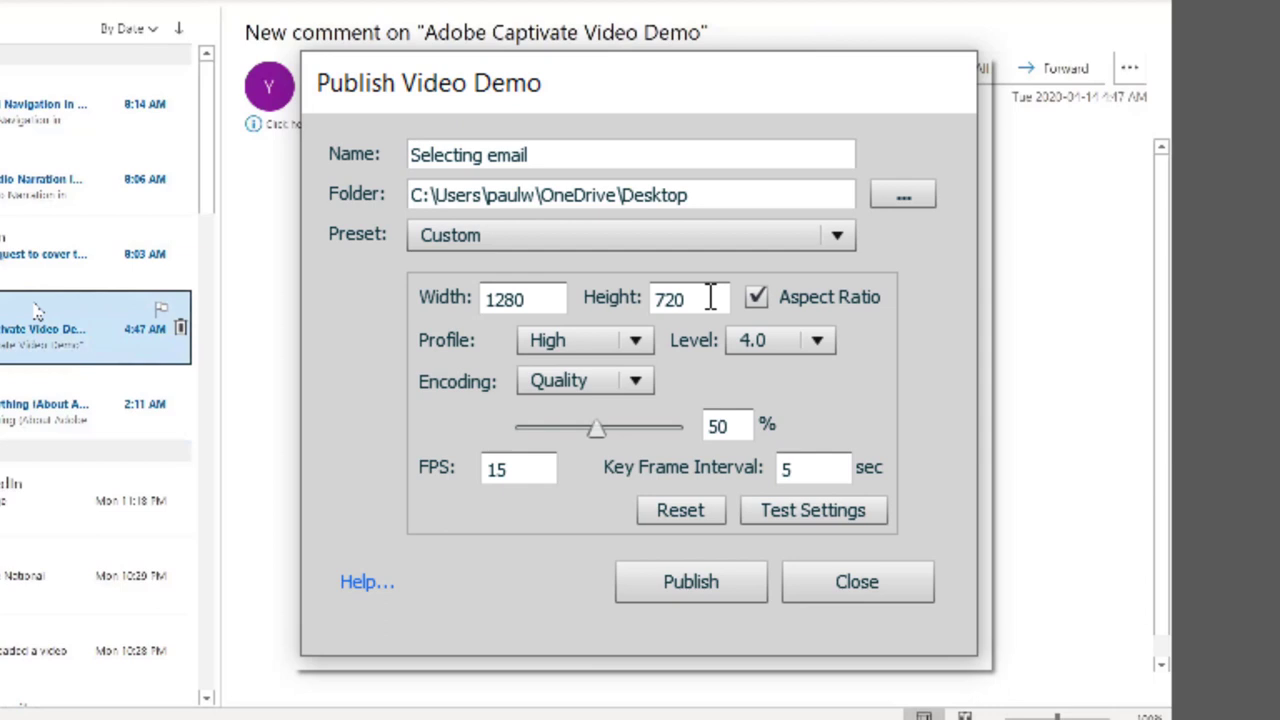
- Change the video size from 1280×720 to 1920×1080
double_click(544, 300)
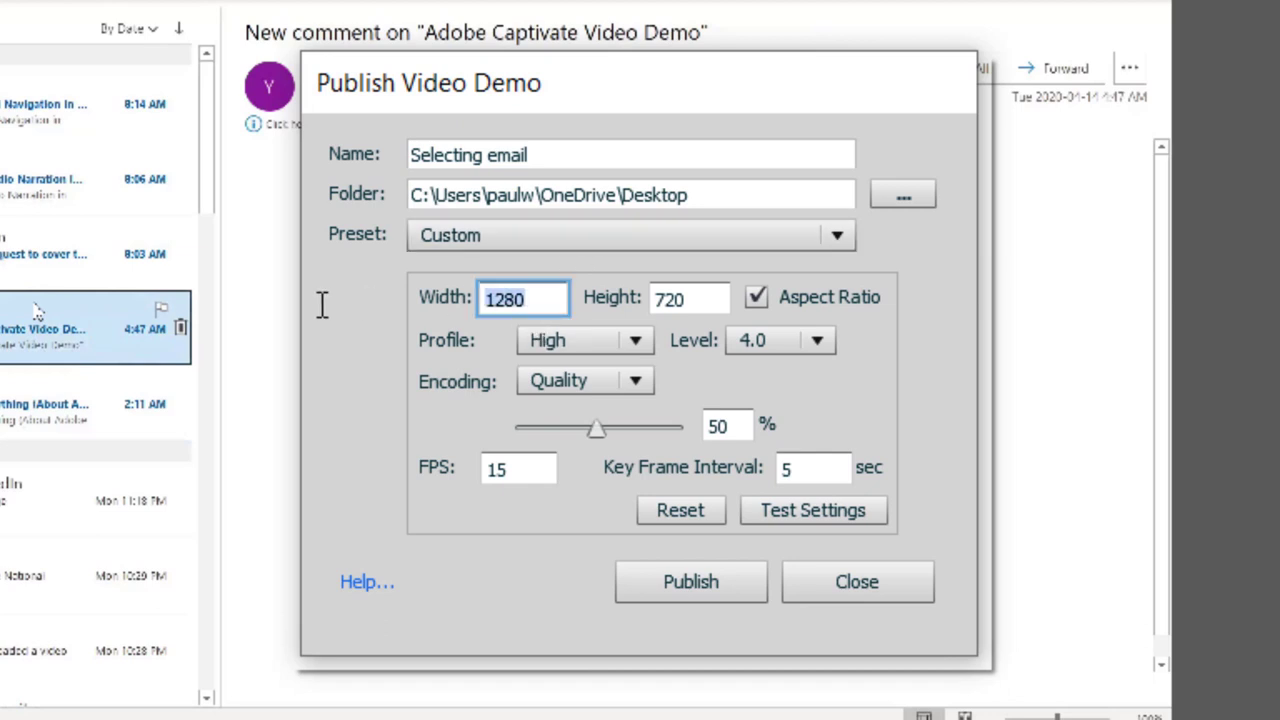
type("1920")
key("Tab")
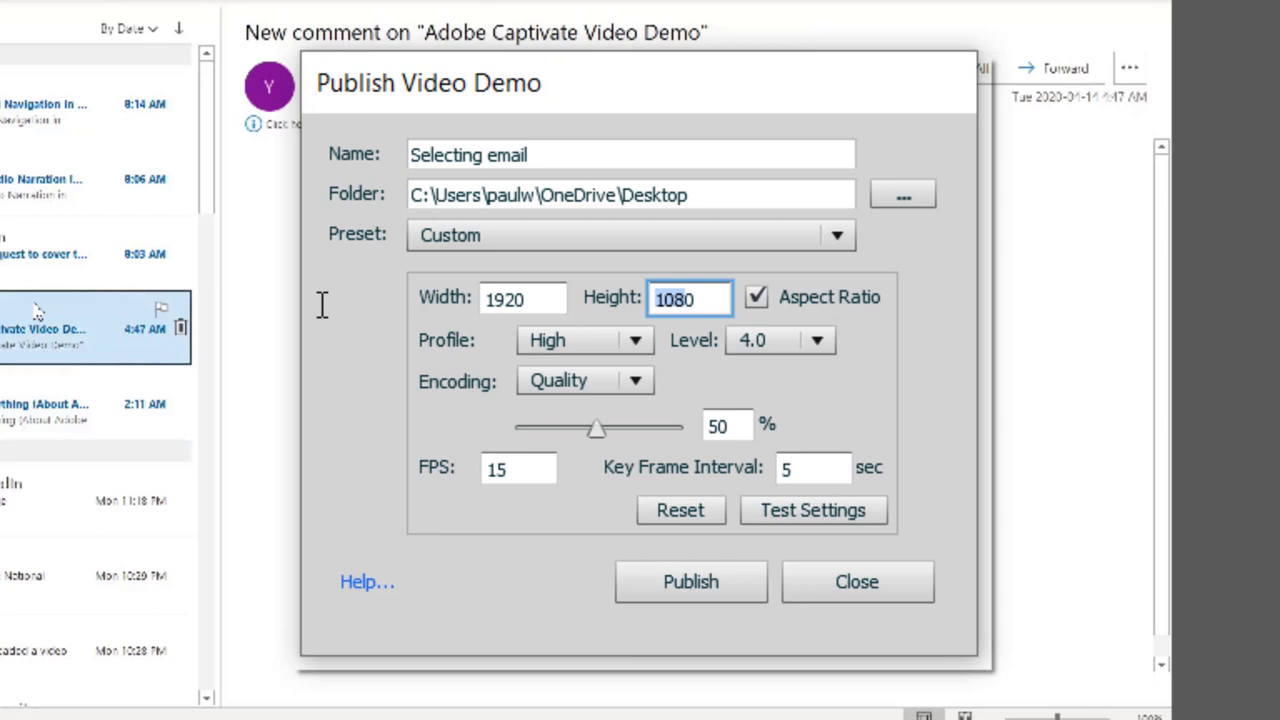
type("1080")
key("Tab")
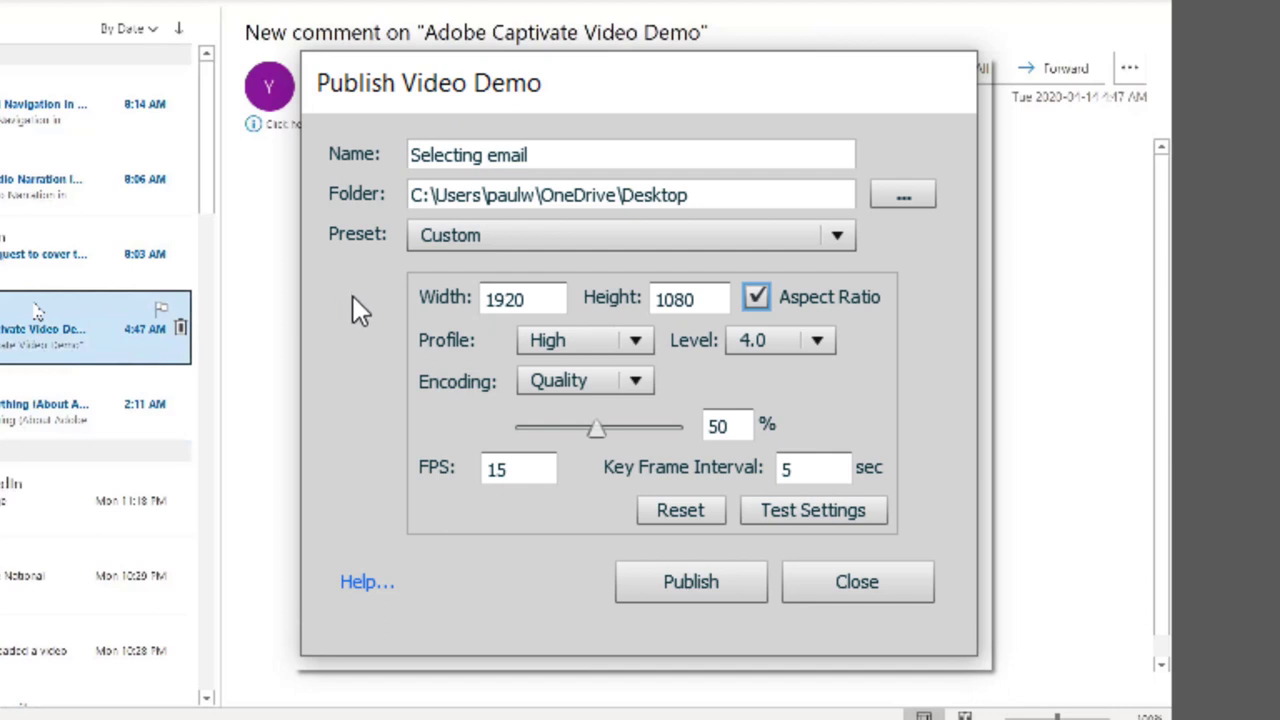
- Keep the High encoding profile and set the encoding level to 5.1
left_click(612, 343)
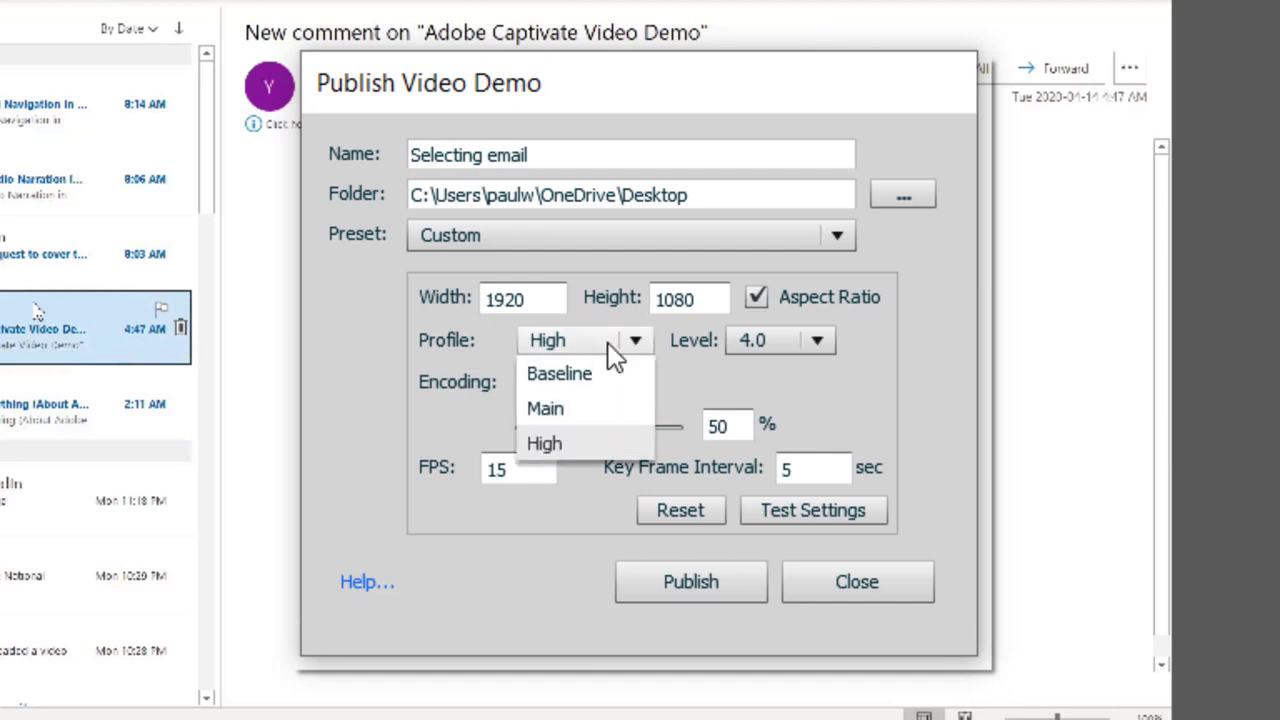
left_click(559, 446)
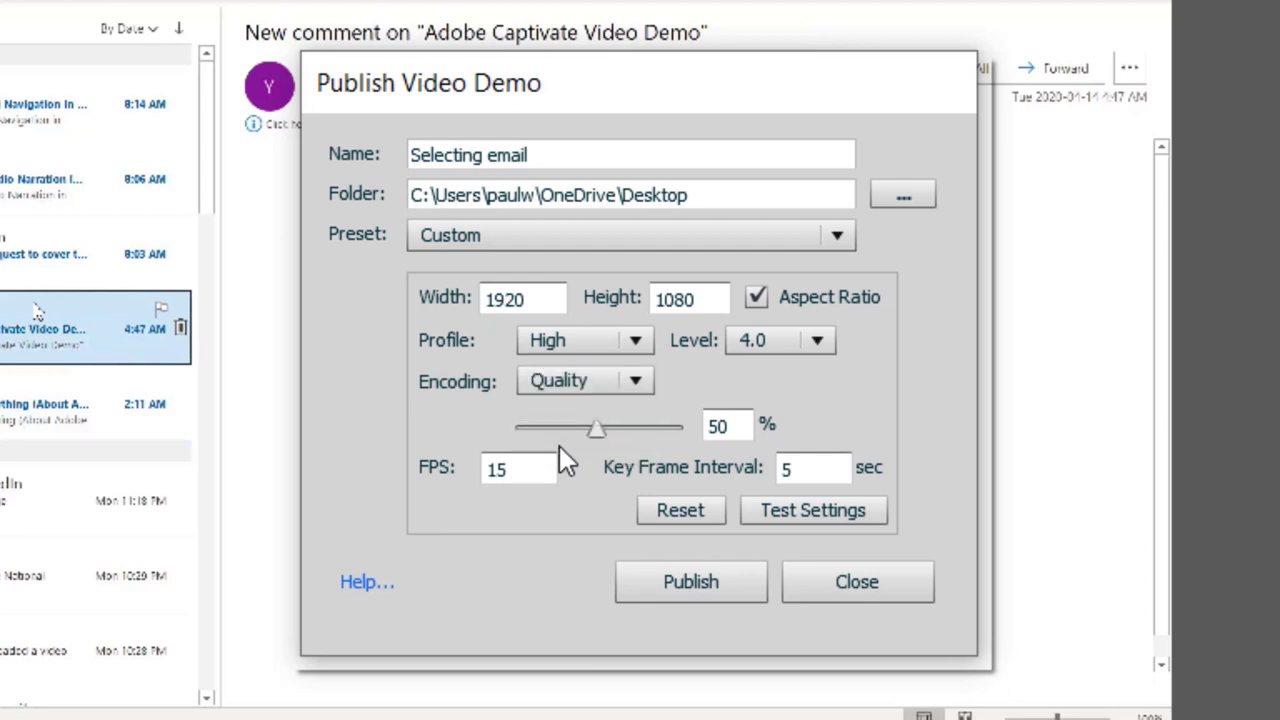
left_click(826, 340)
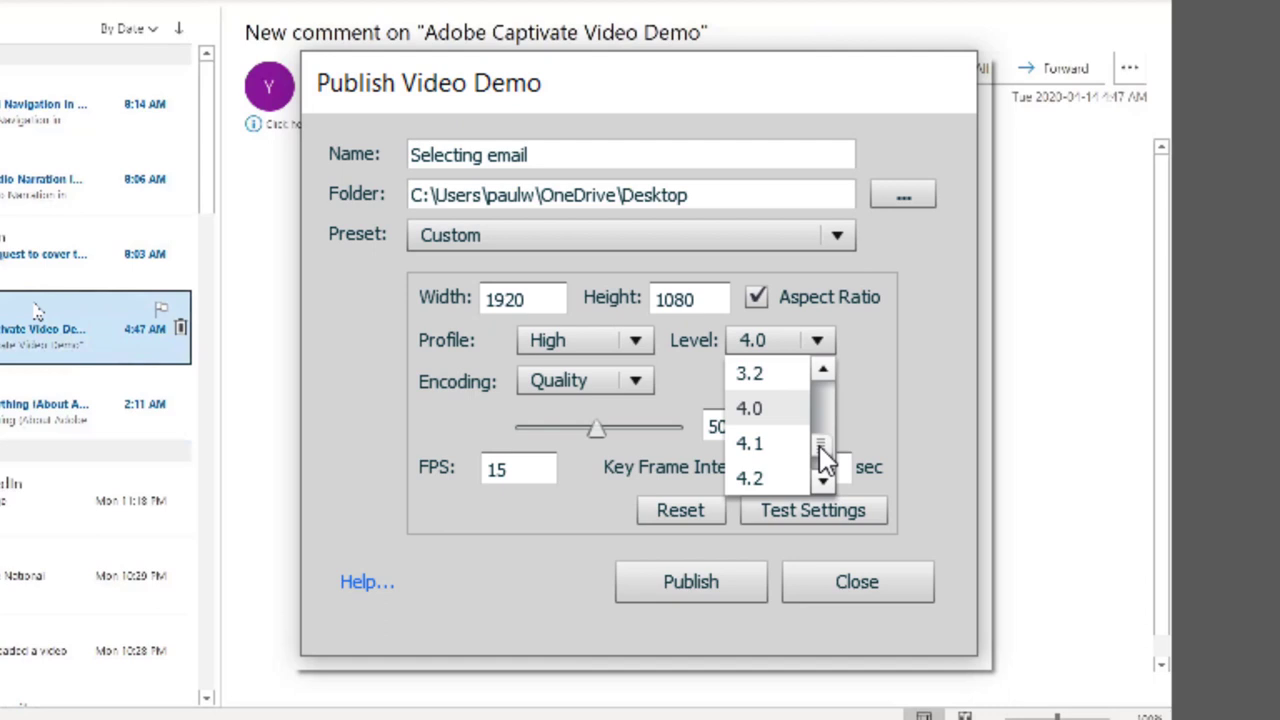
left_click_drag(820, 447, 822, 458)
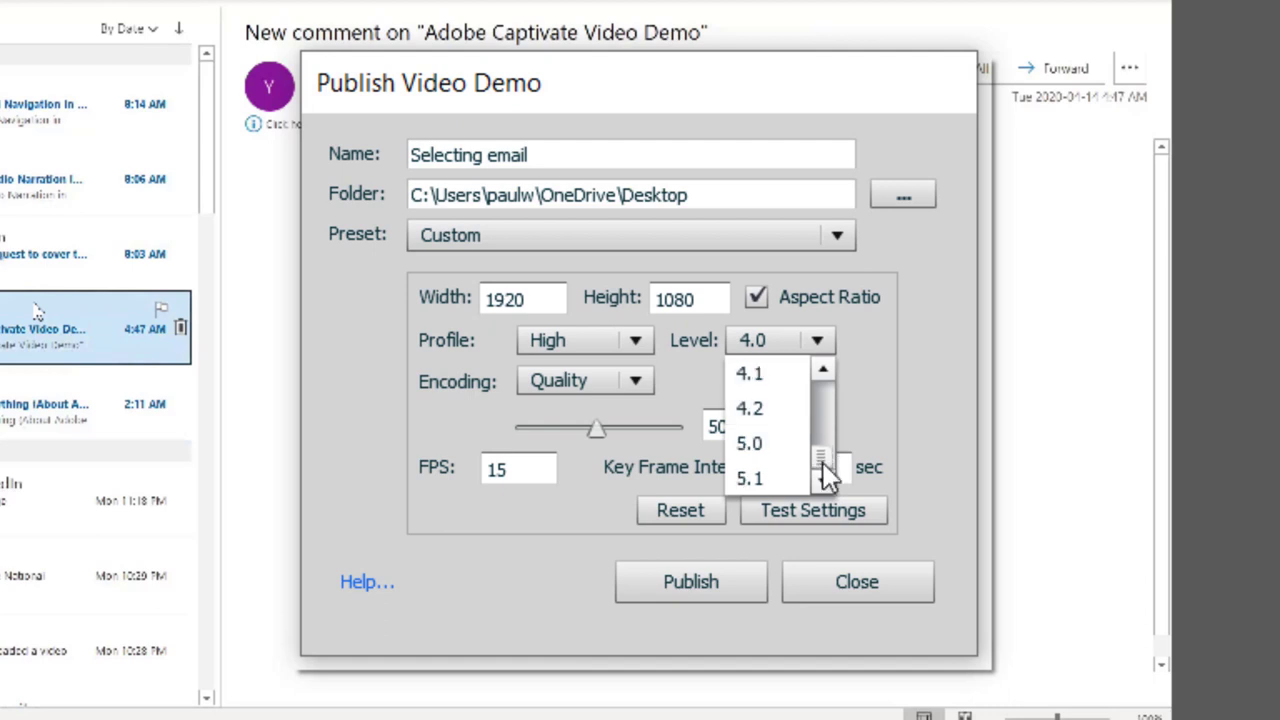
left_click(750, 480)
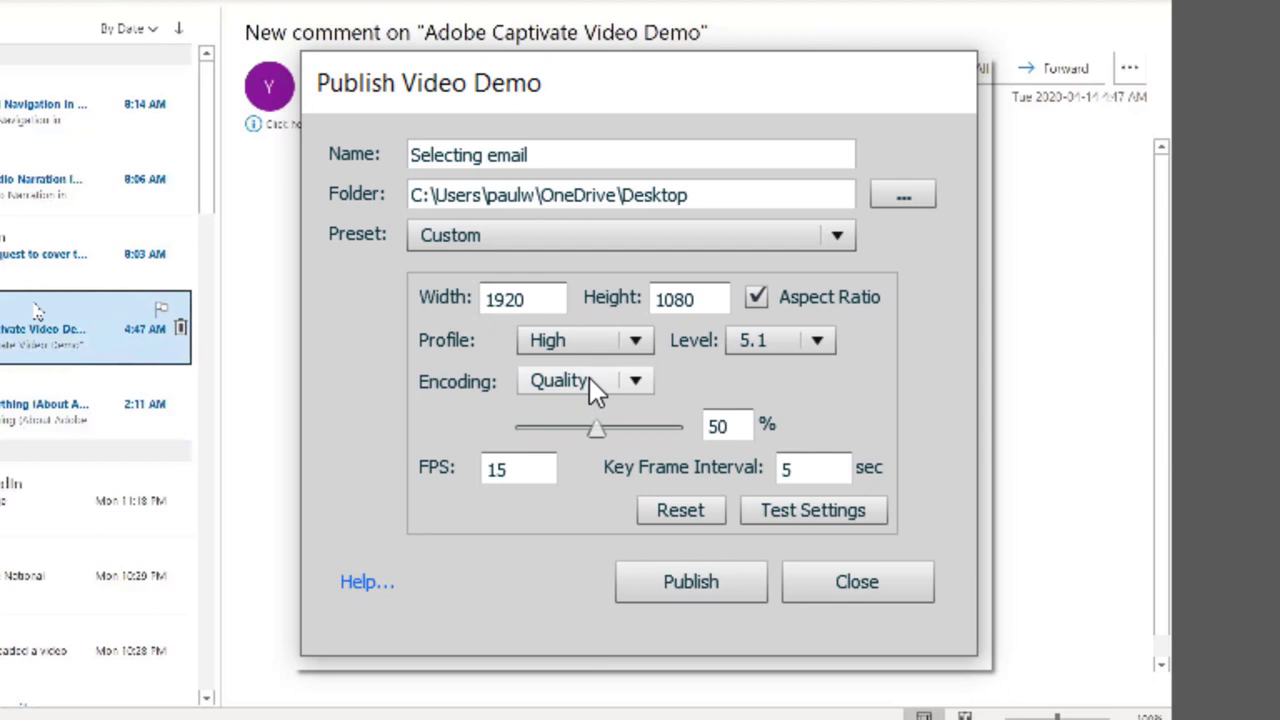
- Check the Bitrate encoding options, leaving the bitrate mode unchanged
left_click(630, 382)
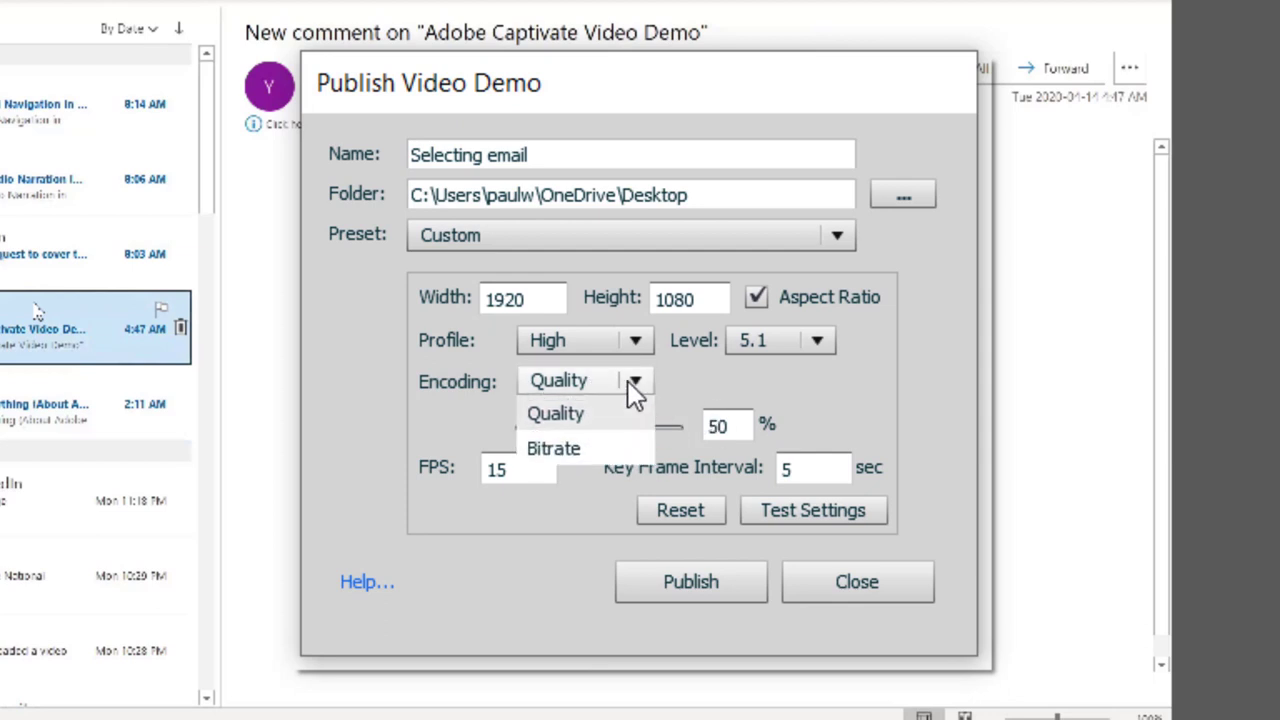
left_click(574, 452)
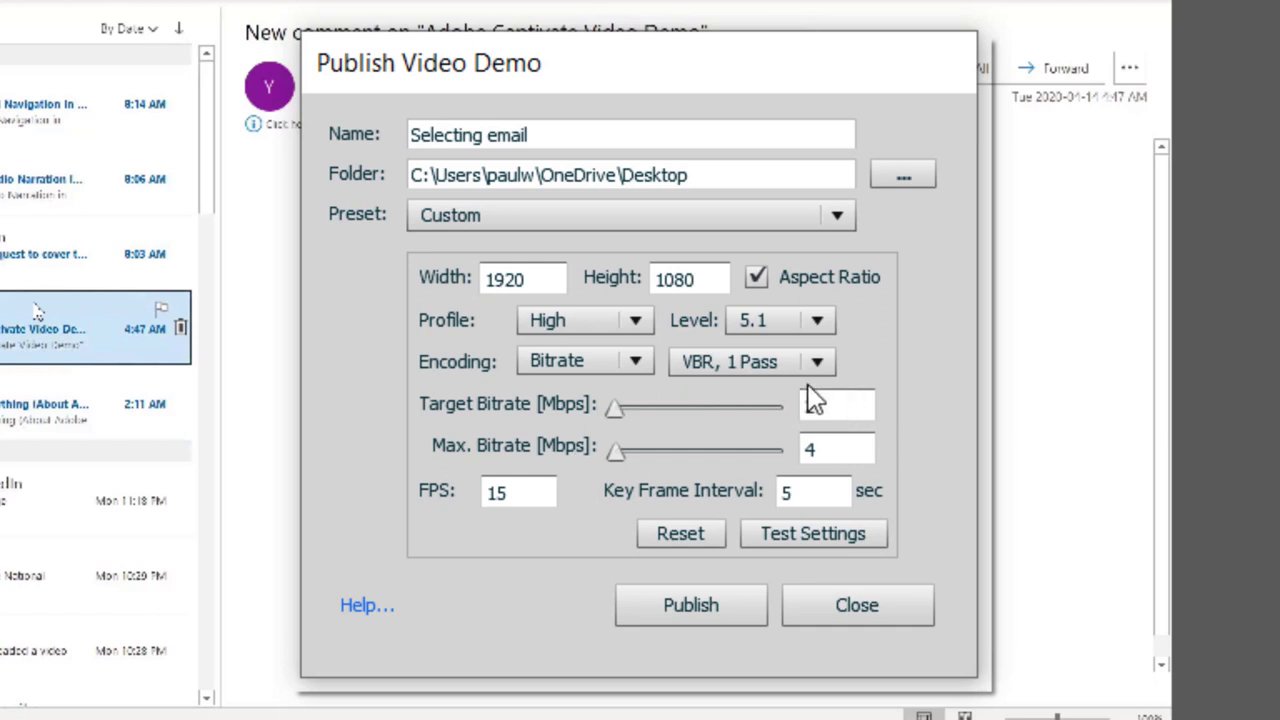
left_click(750, 366)
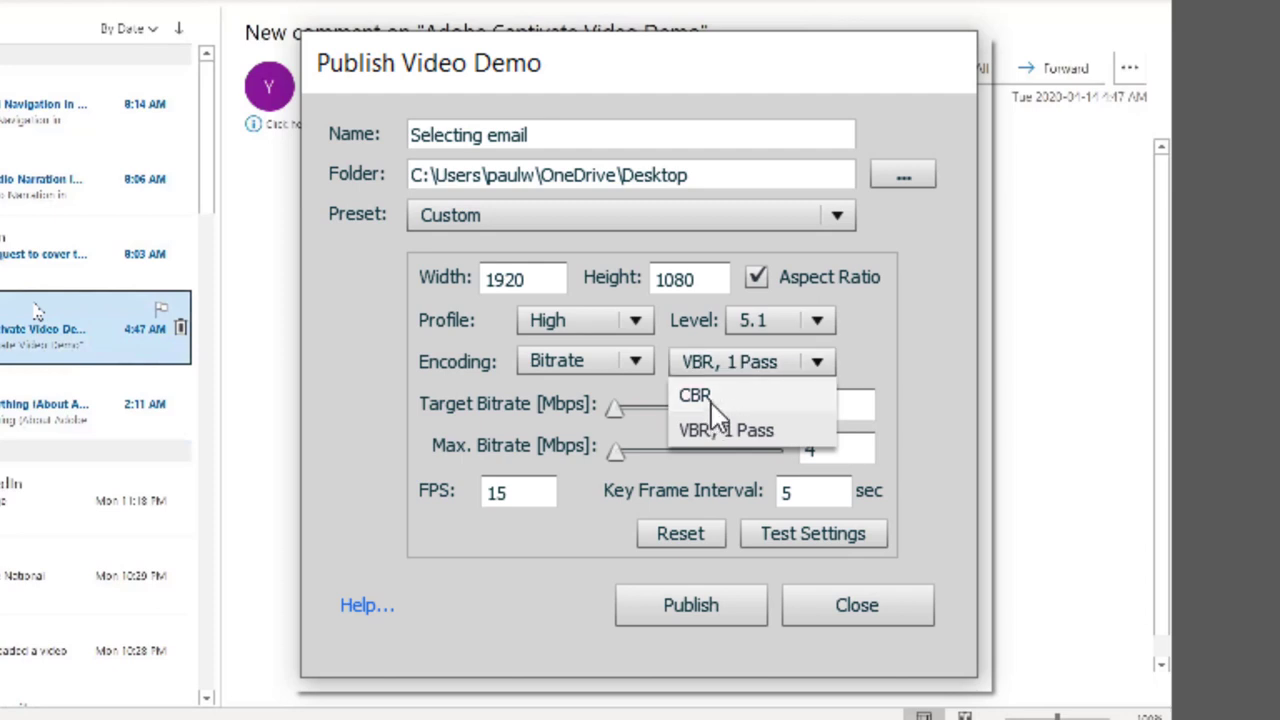
left_click(921, 334)
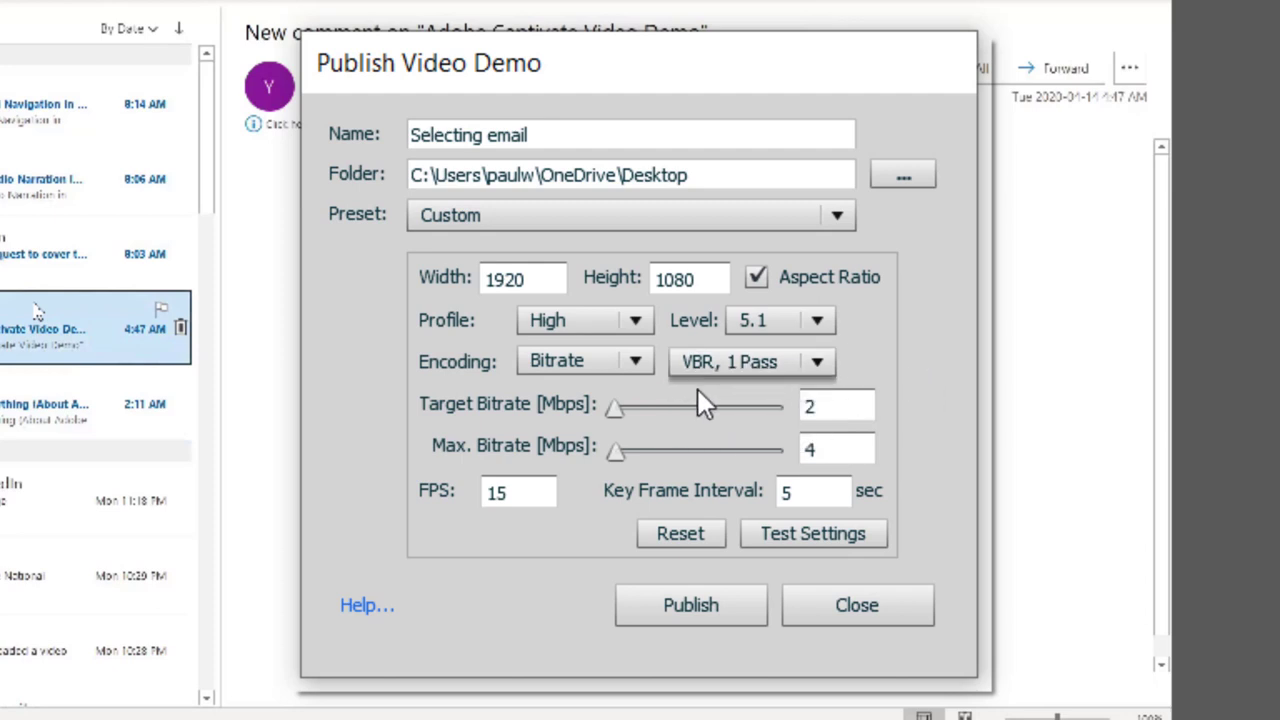
left_click(611, 362)
- Return encoding to Quality, raise quality to 100%, and change 15 FPS to 30
left_click(604, 393)
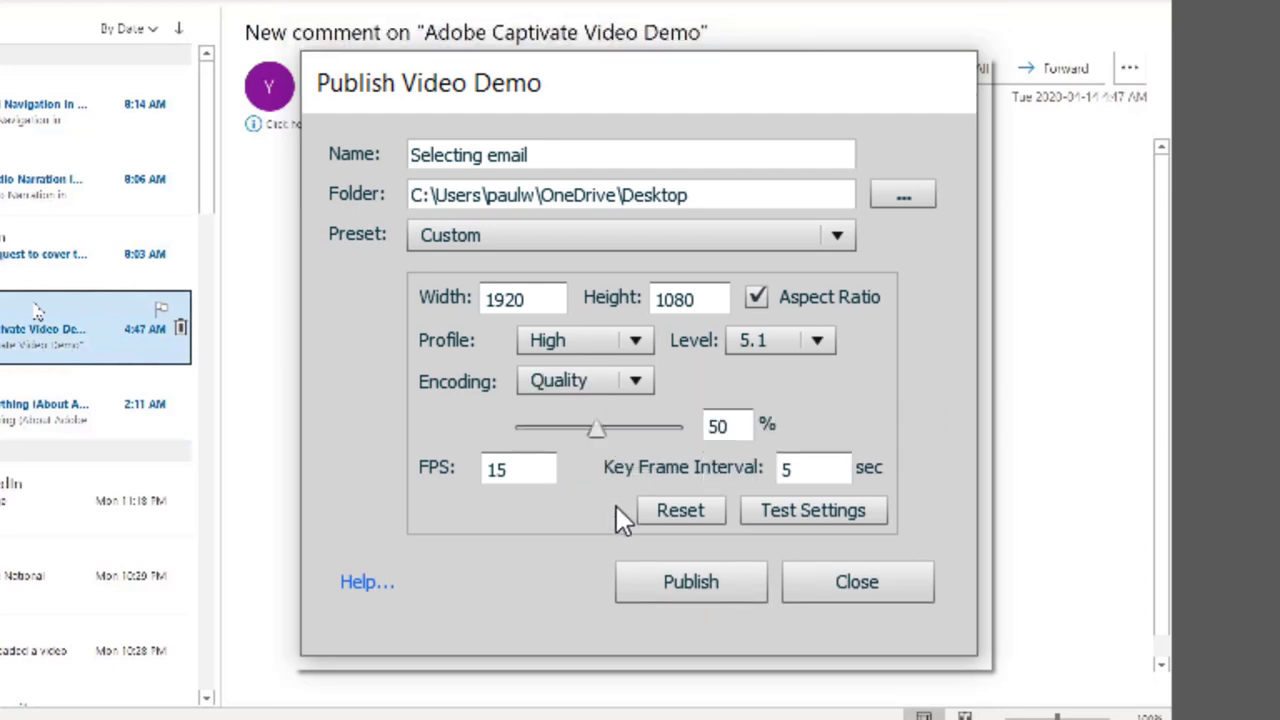
left_click_drag(597, 434, 705, 434)
left_click_drag(526, 463, 438, 470)
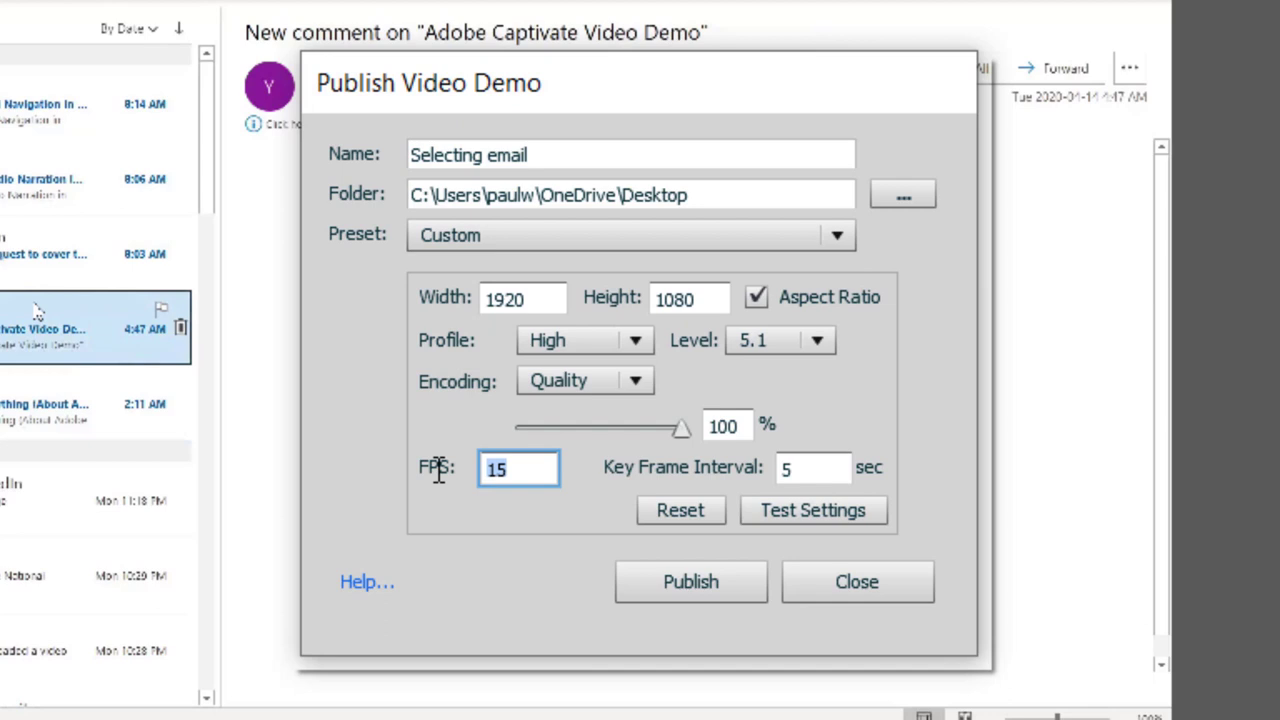
type("30")
- Validate the settings, publish Selecting email.mp4 to the Desktop, and open it in VLC
left_click(823, 513)
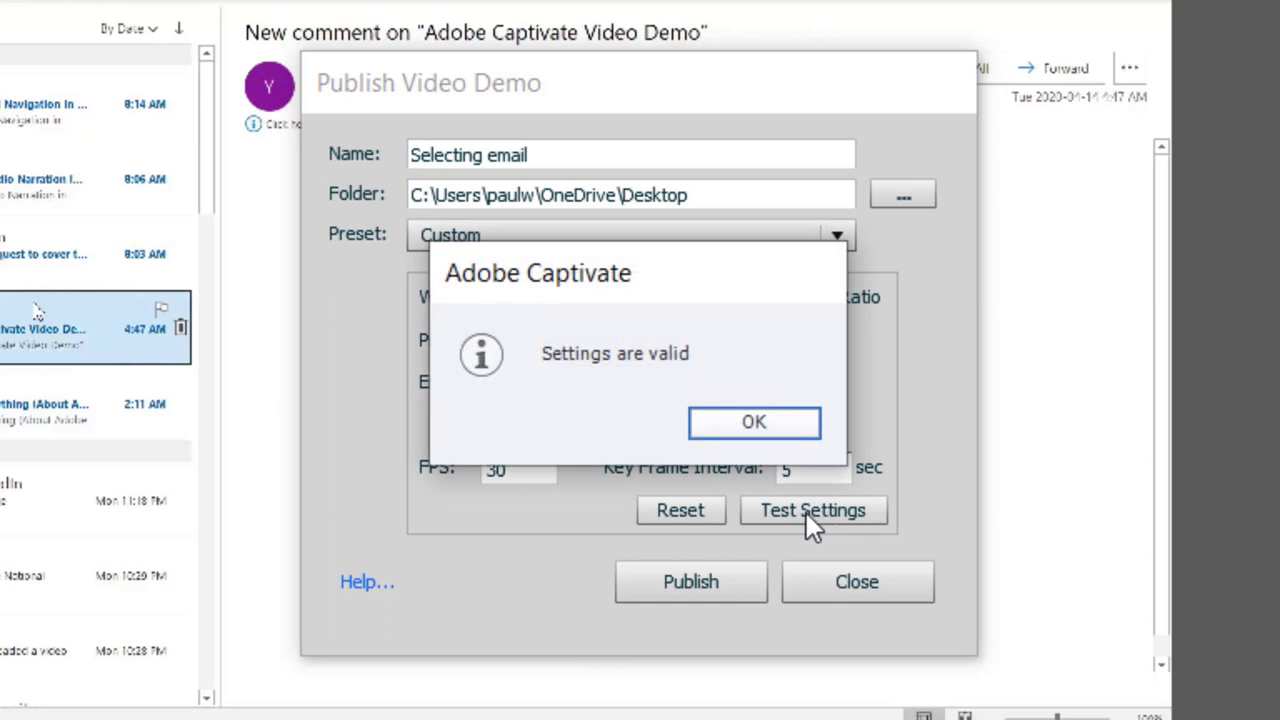
left_click(776, 427)
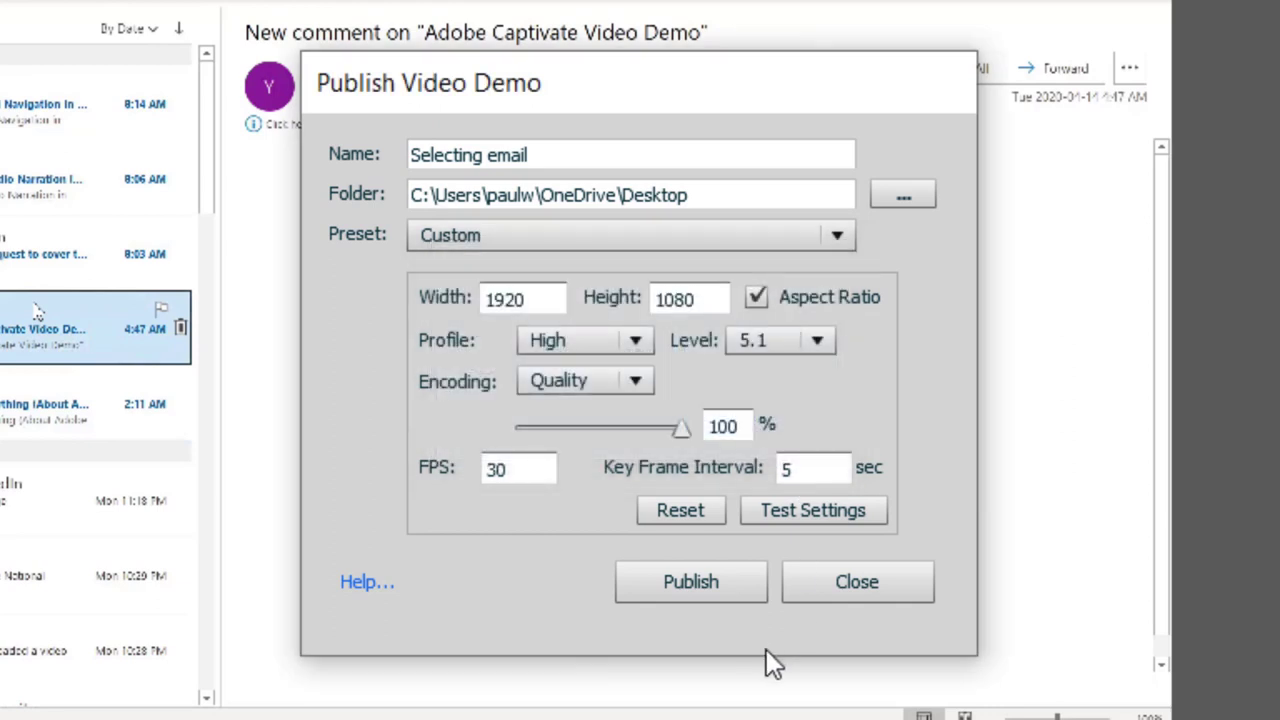
left_click(695, 580)
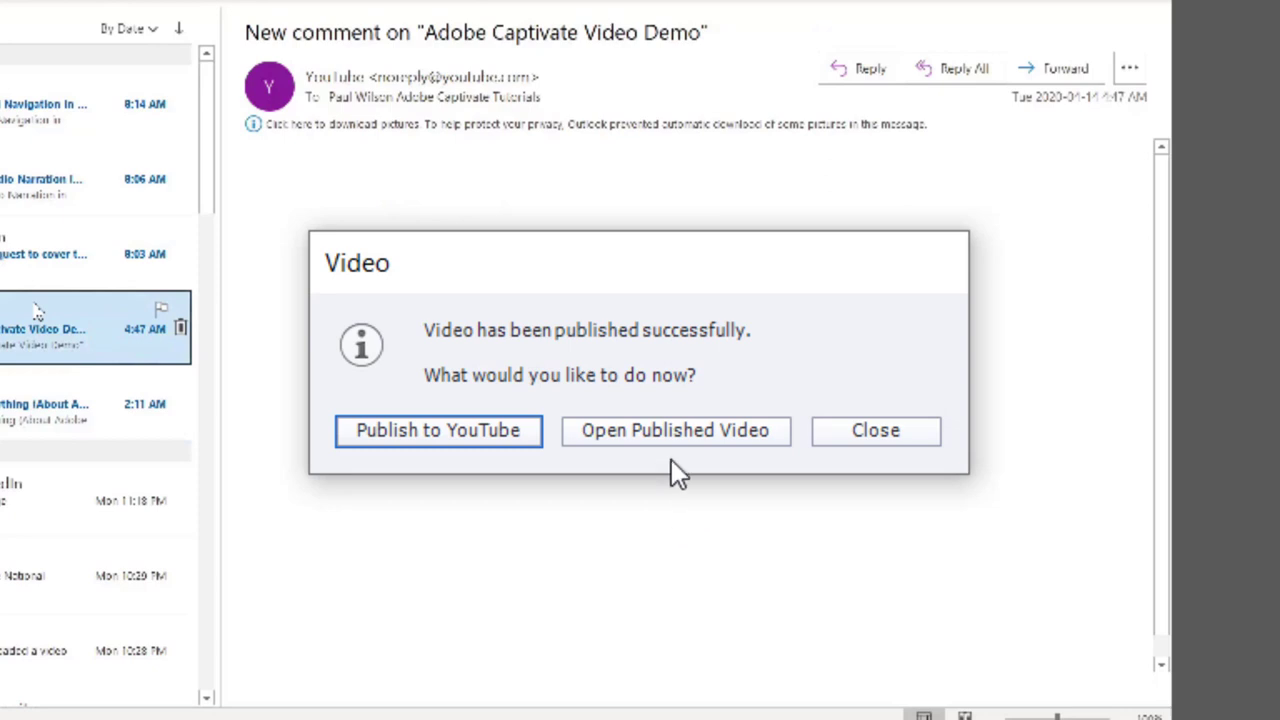
left_click(675, 431)
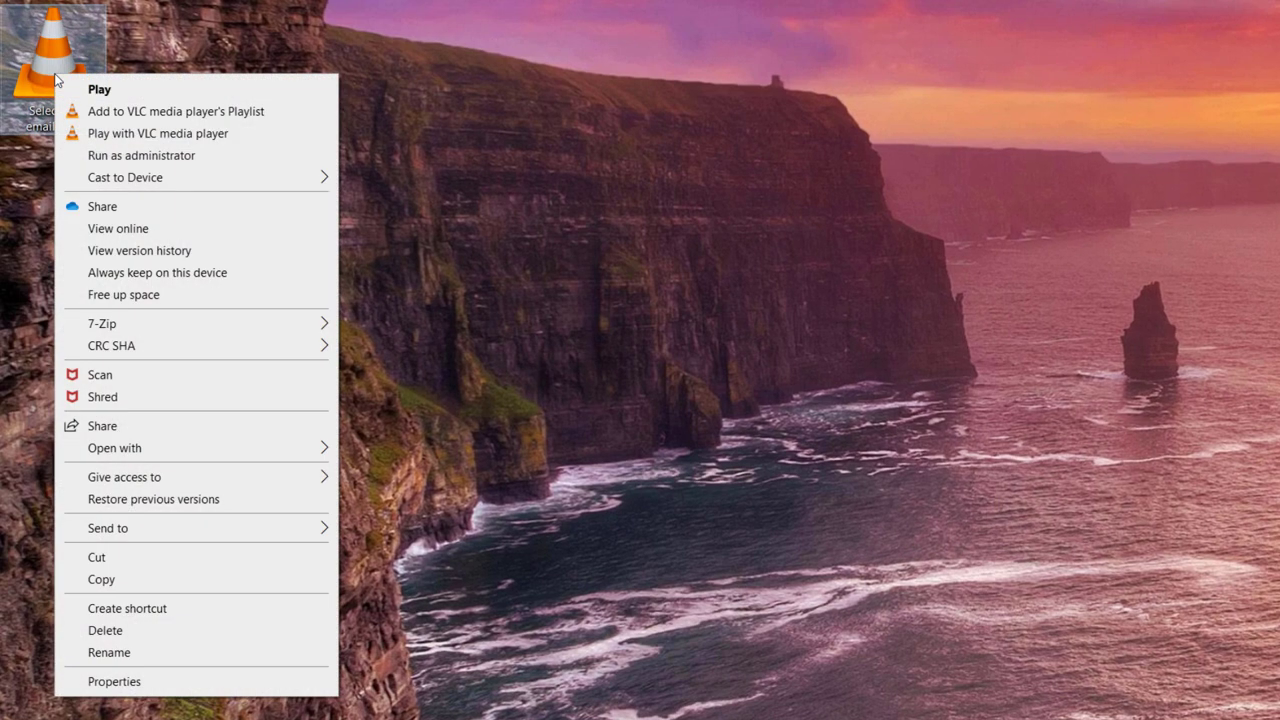
- Check Selecting email.mp4's Details: 1920×1080, 30 frames/second, 2333kbps, 2.50 MB
left_click(215, 689)
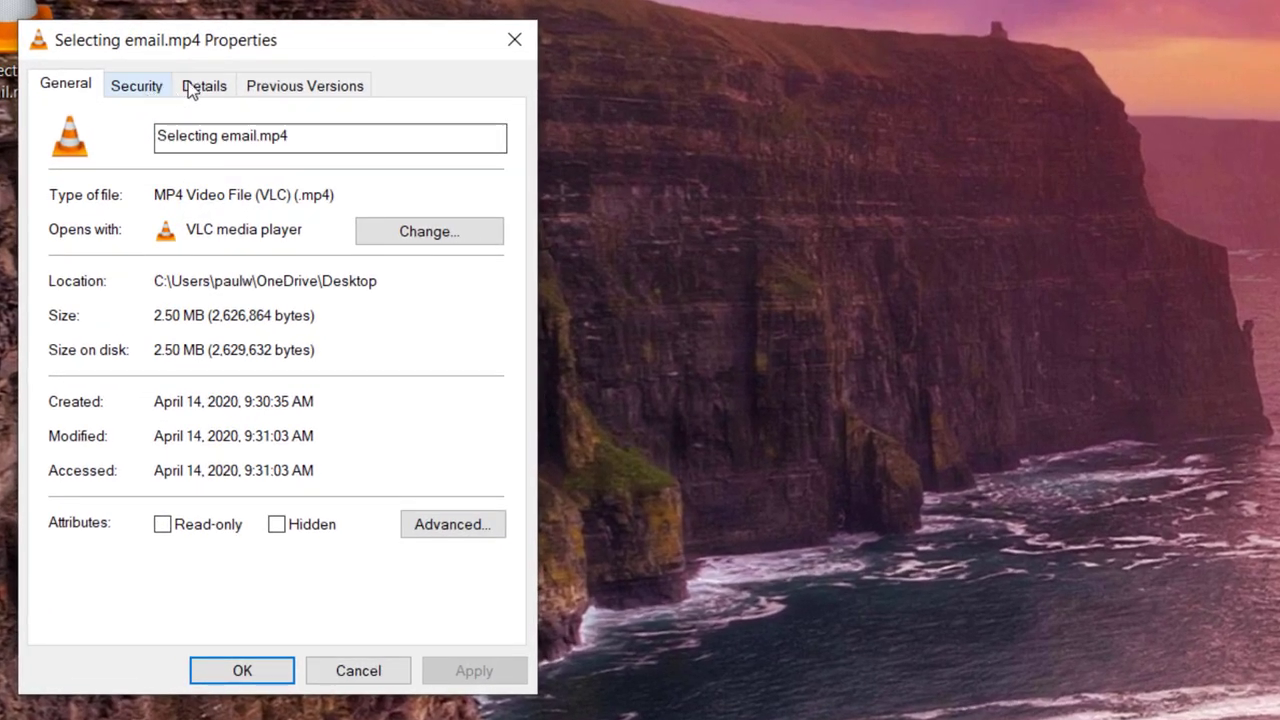
left_click(200, 88)
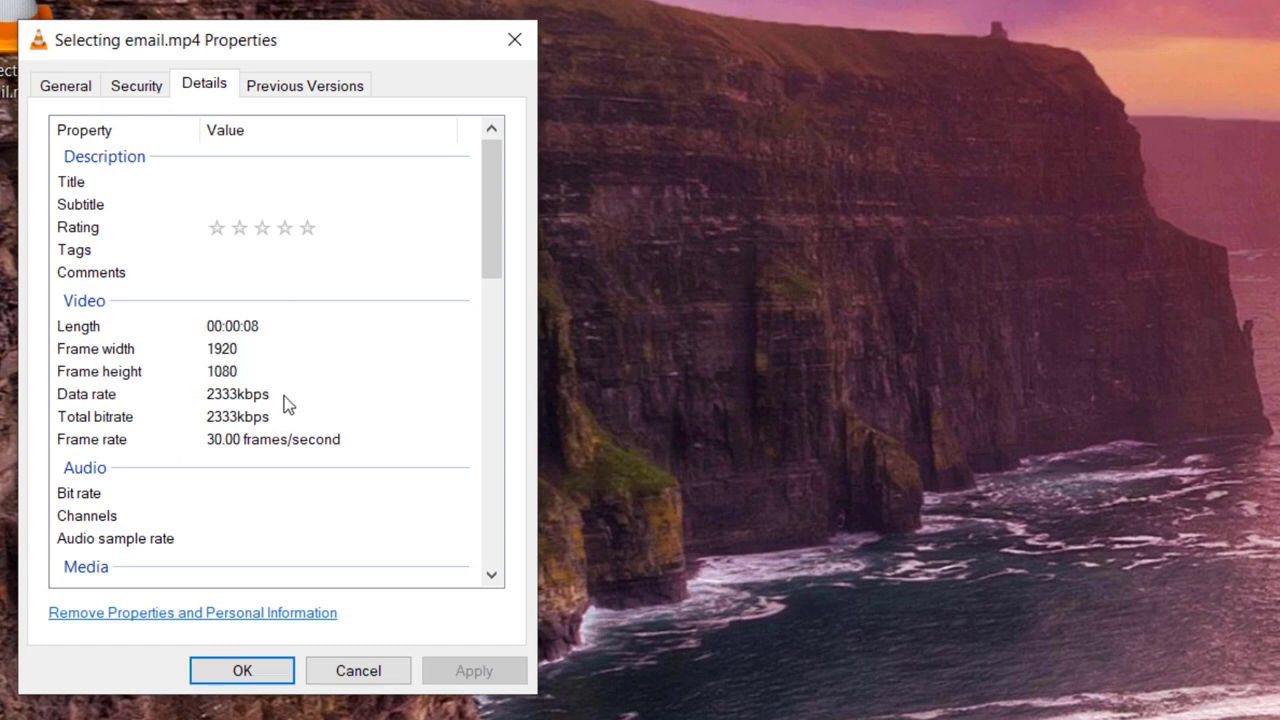
left_click(484, 328)
left_click(484, 466)
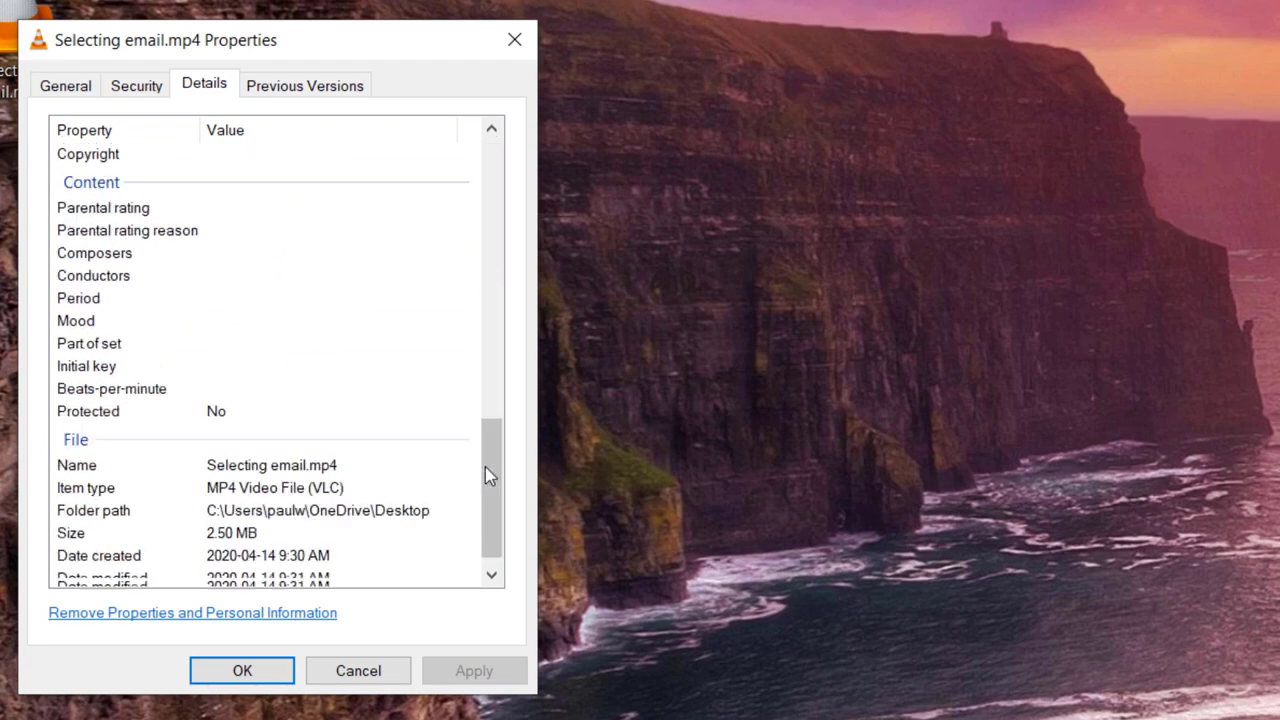
left_click_drag(485, 466, 487, 483)
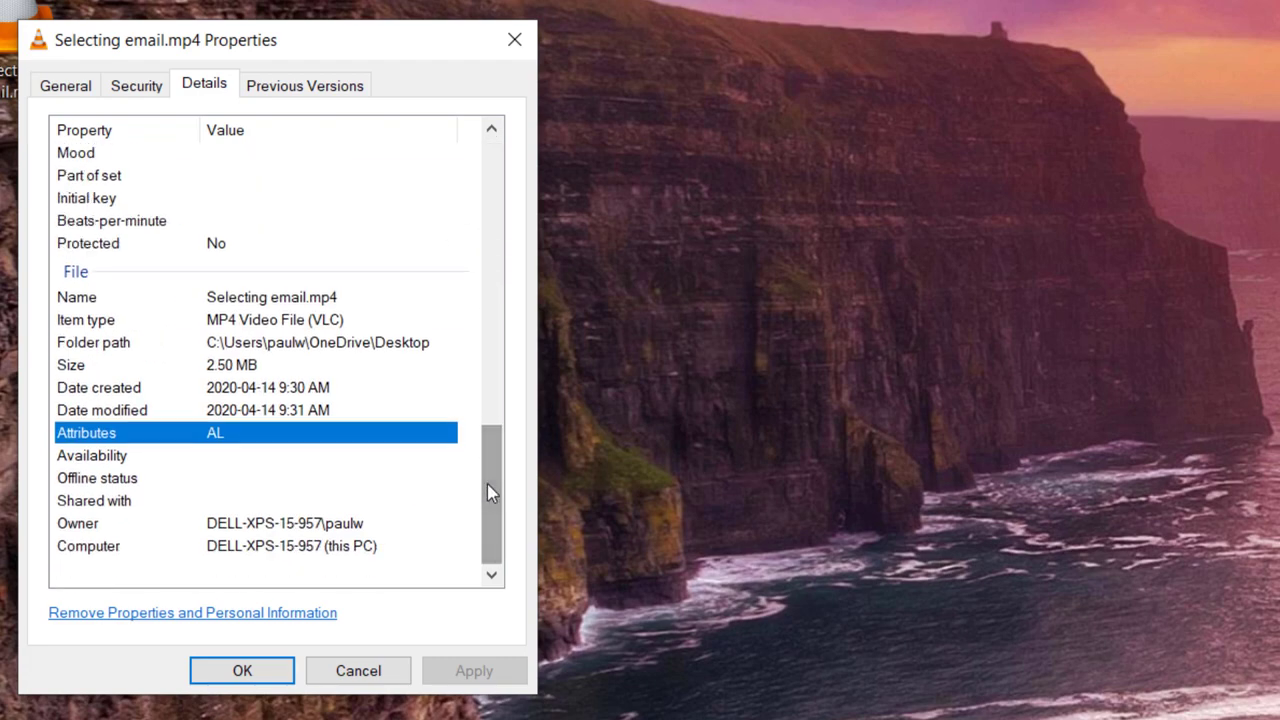